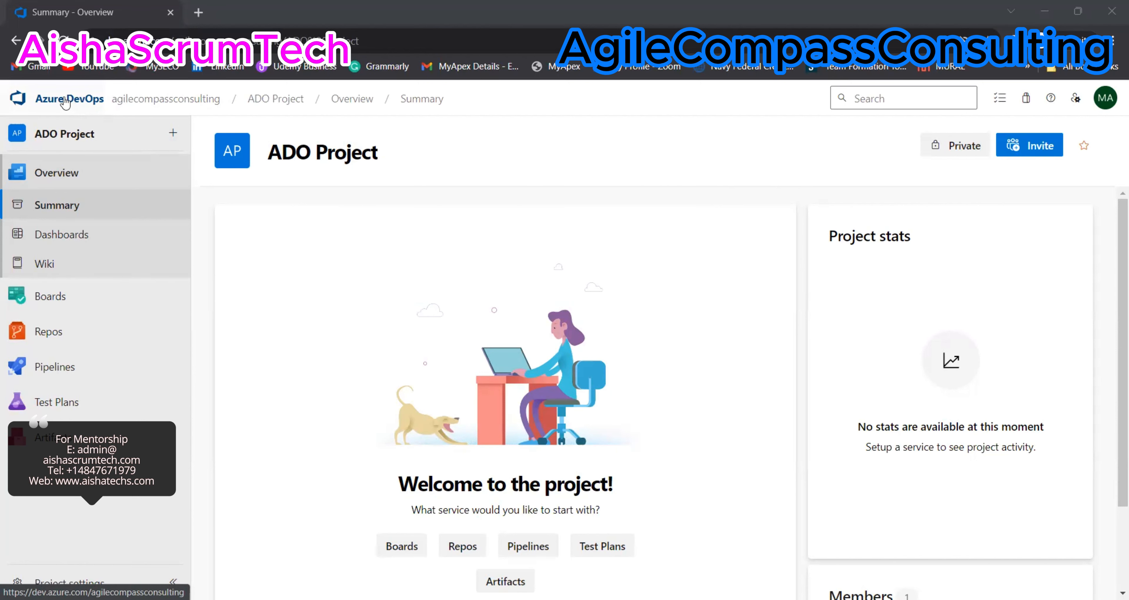
- Start a new private project in the agilecompassconsulting organization and name it "AishaST and AgileCC Collaboration"
{"action": "left_click", "coordinate": [65, 103]}
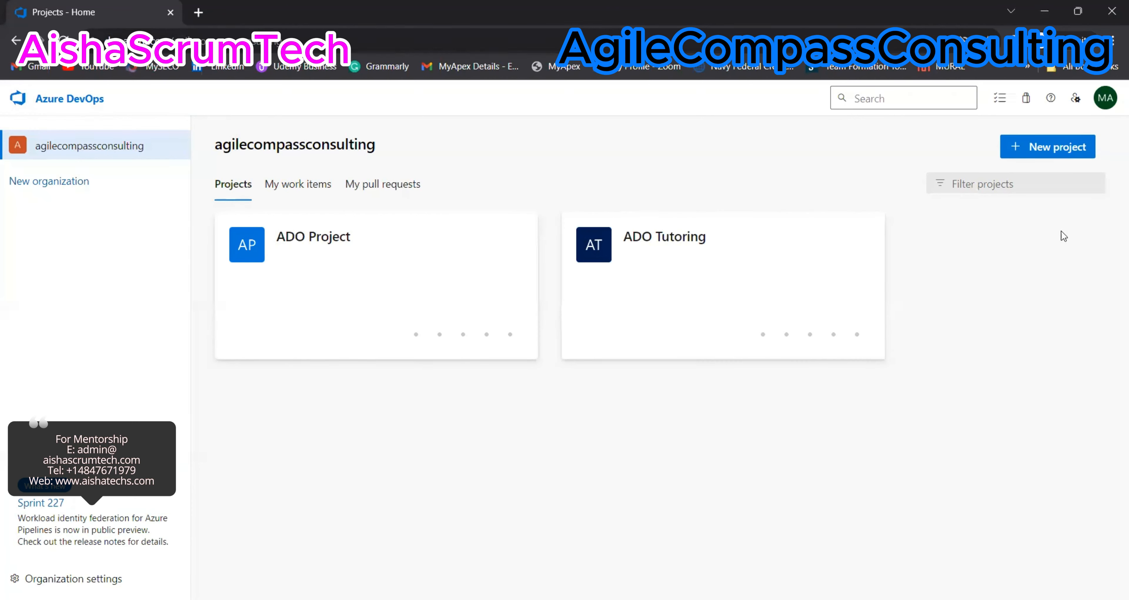
{"action": "left_click", "coordinate": [1044, 150]}
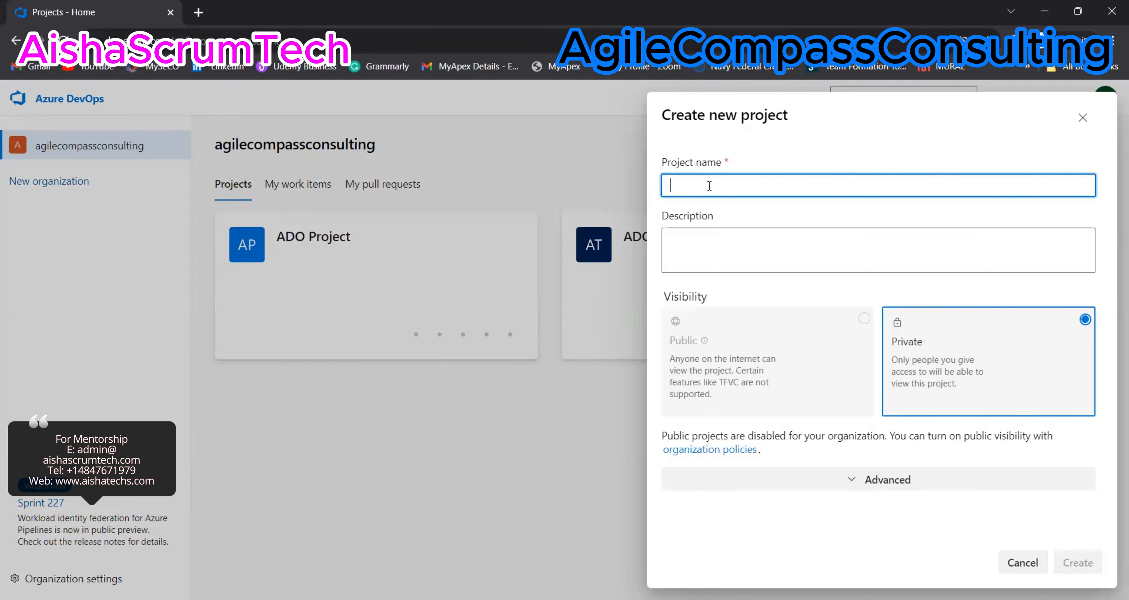
{"action": "type", "text": "Aisha"}
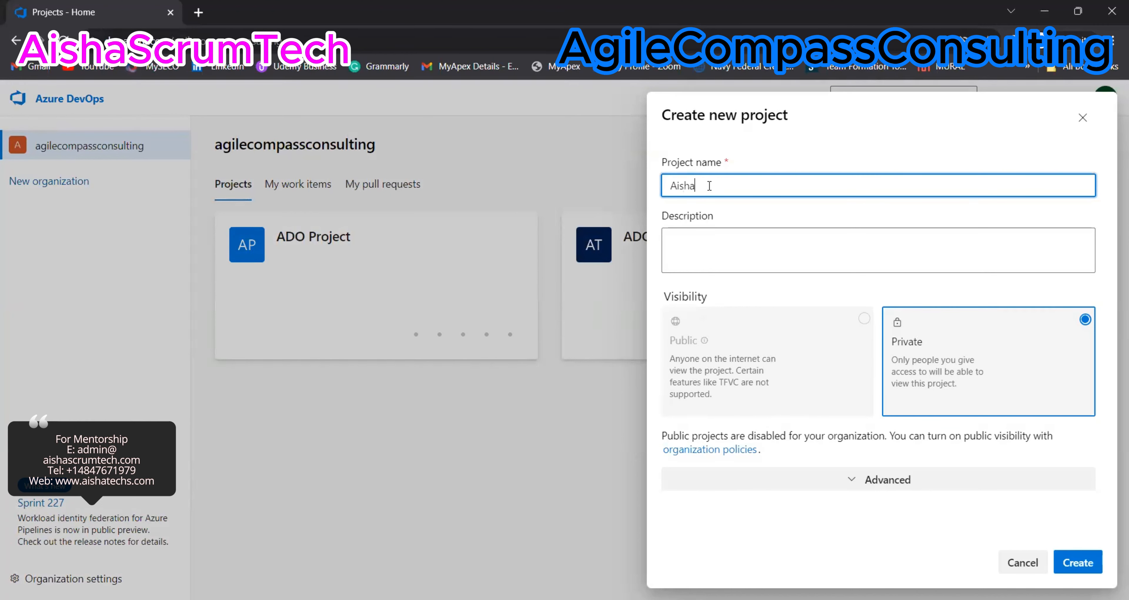
{"action": "type", "text": "ST and AgileCC Col"}
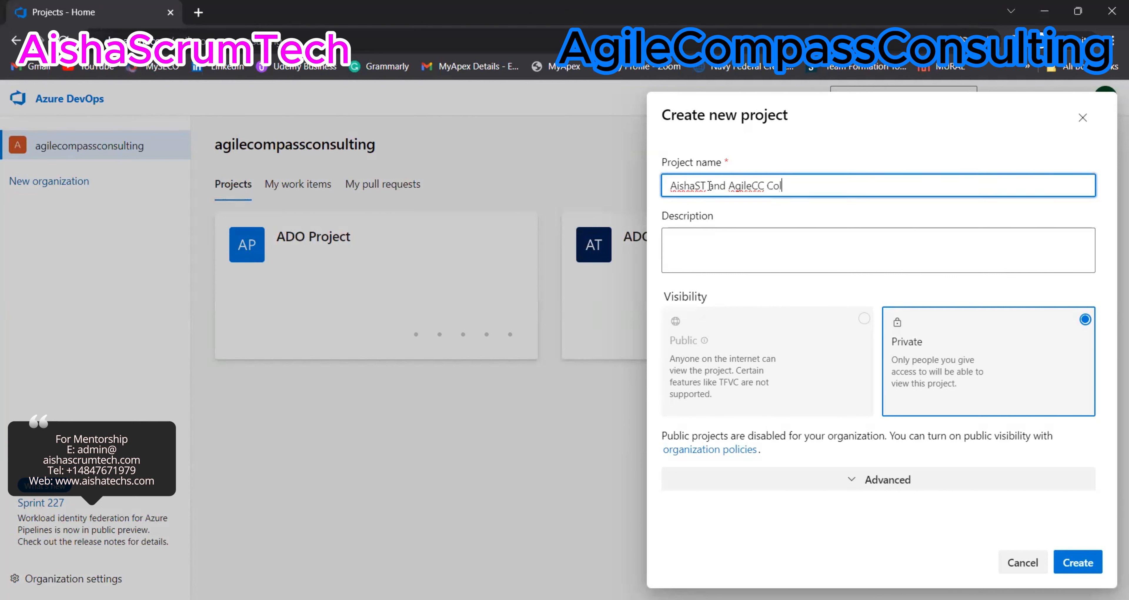
{"action": "type", "text": "laboration"}
{"action": "left_click", "coordinate": [691, 247]}
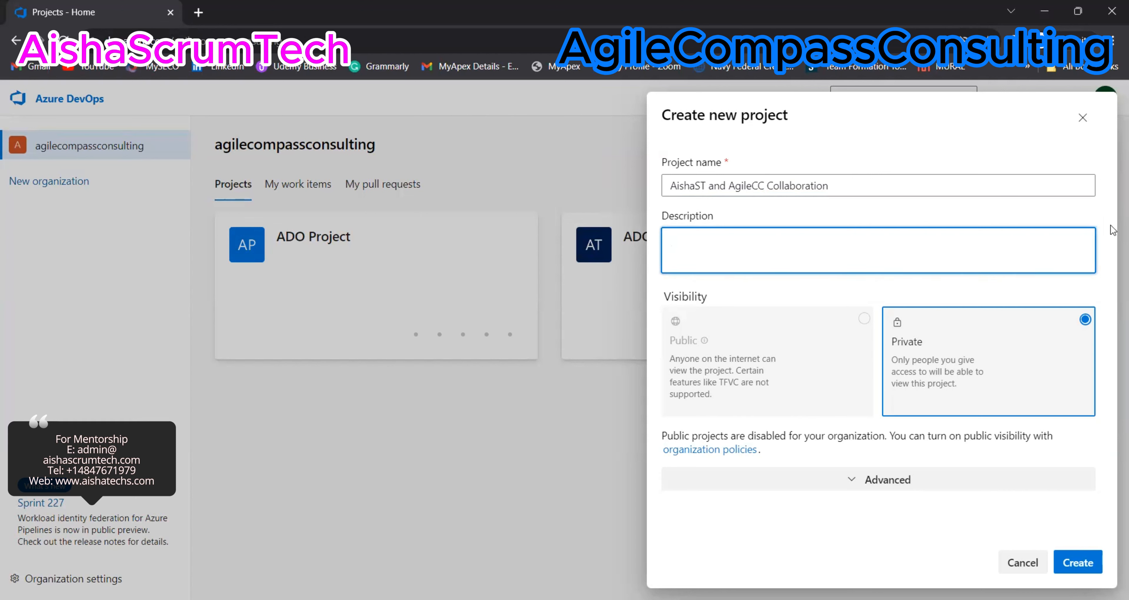
{"action": "left_click_drag", "start_coordinate": [1114, 230], "coordinate": [1114, 309]}
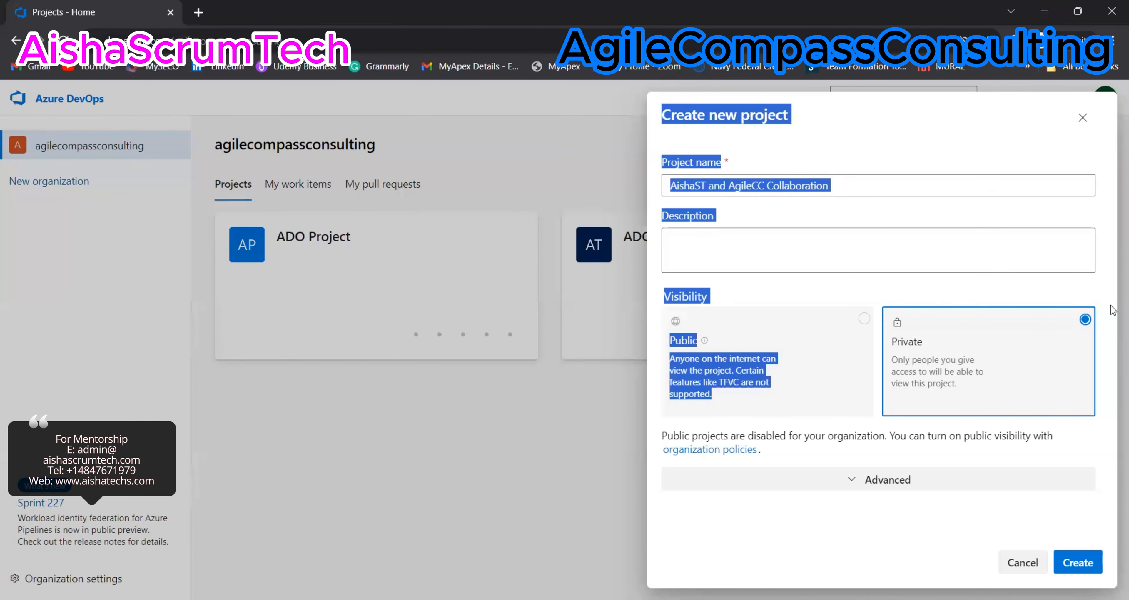
{"action": "left_click", "coordinate": [1096, 299]}
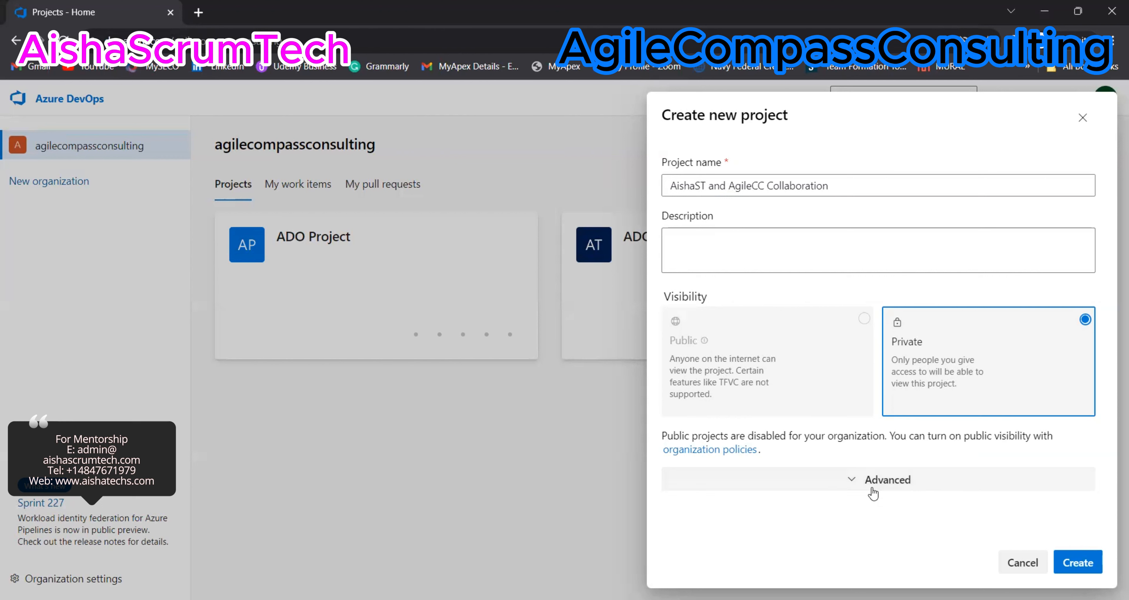
- Set the new project's work item process to Scrum in the advanced options and create the project
{"action": "left_click", "coordinate": [858, 482]}
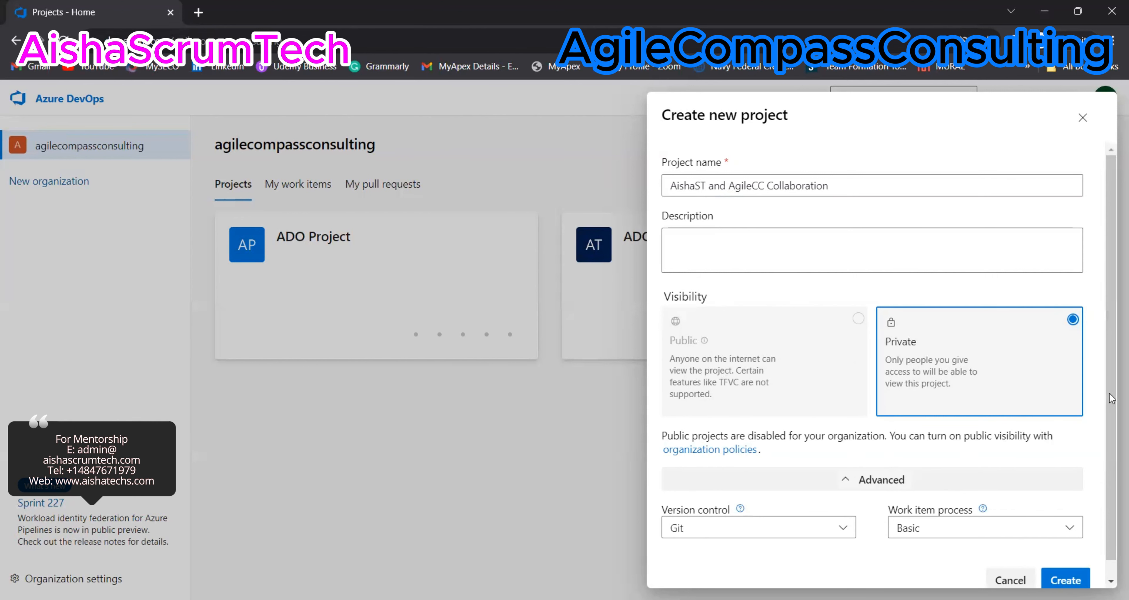
{"action": "left_click_drag", "start_coordinate": [1113, 398], "coordinate": [1111, 451]}
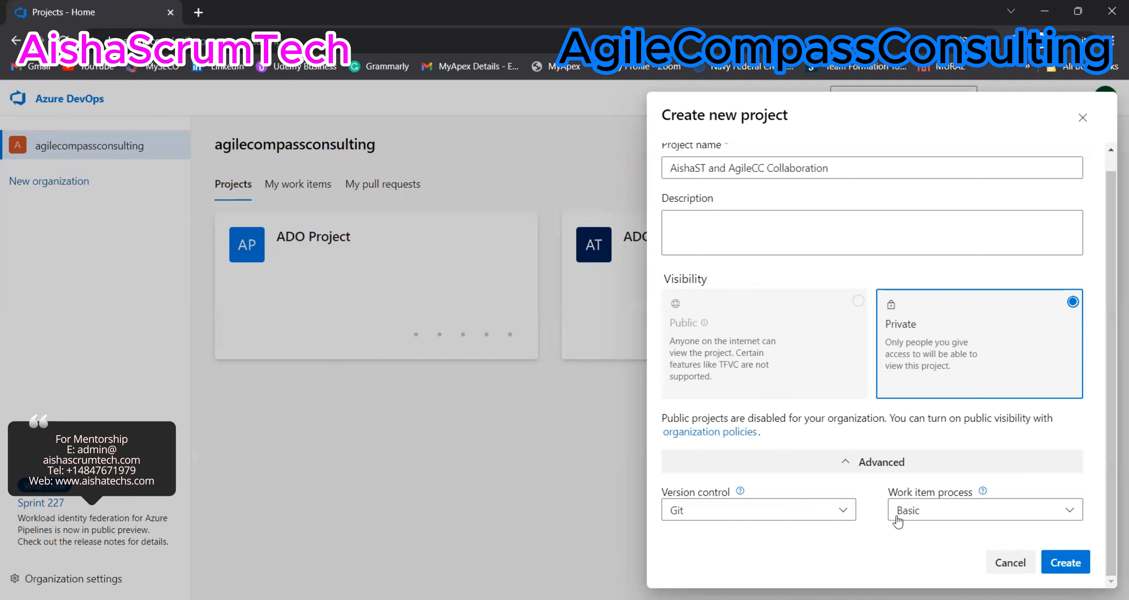
{"action": "left_click", "coordinate": [1056, 513]}
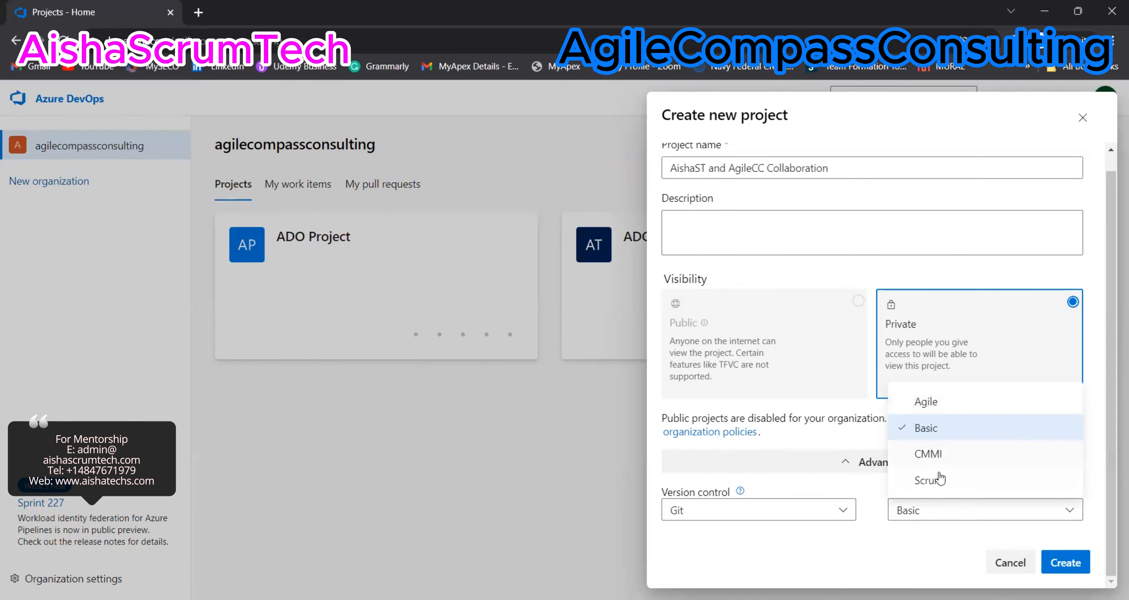
{"action": "left_click", "coordinate": [945, 481]}
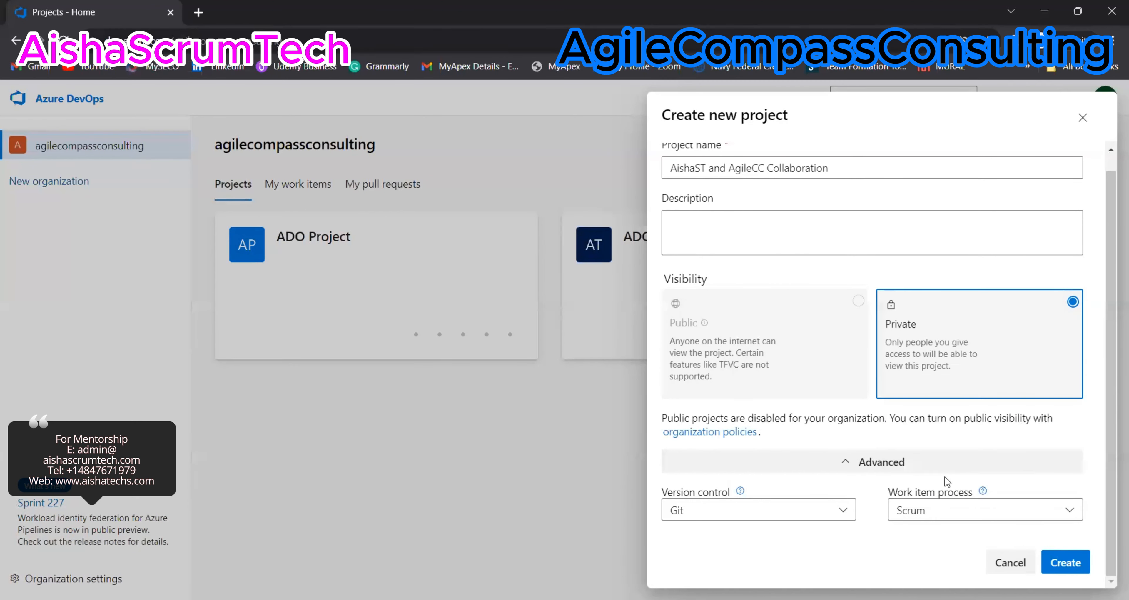
{"action": "left_click", "coordinate": [987, 512]}
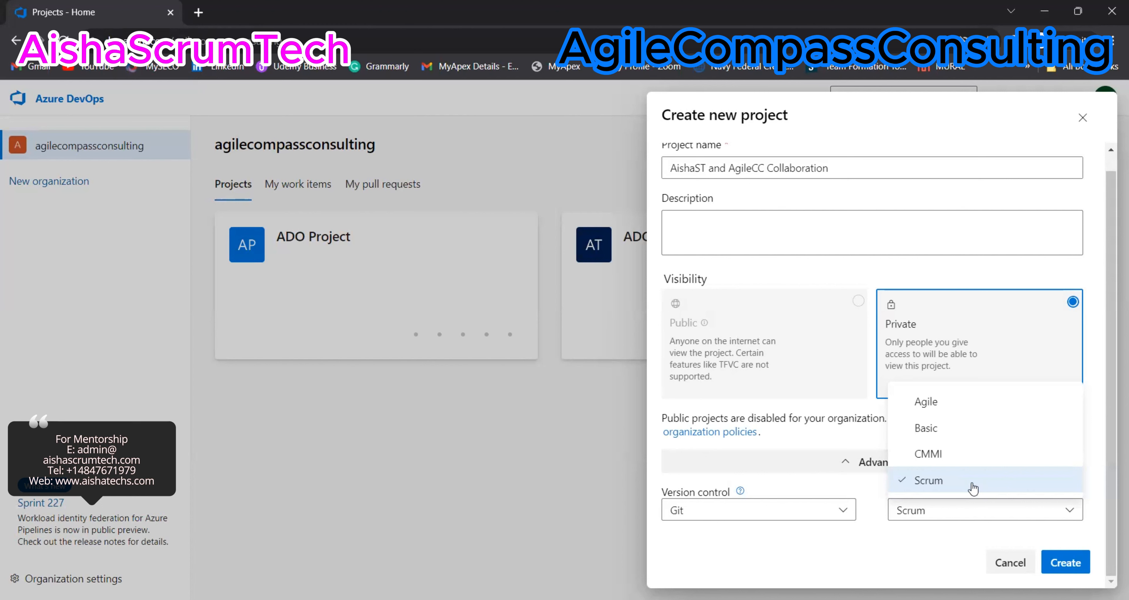
{"action": "left_click", "coordinate": [1012, 517]}
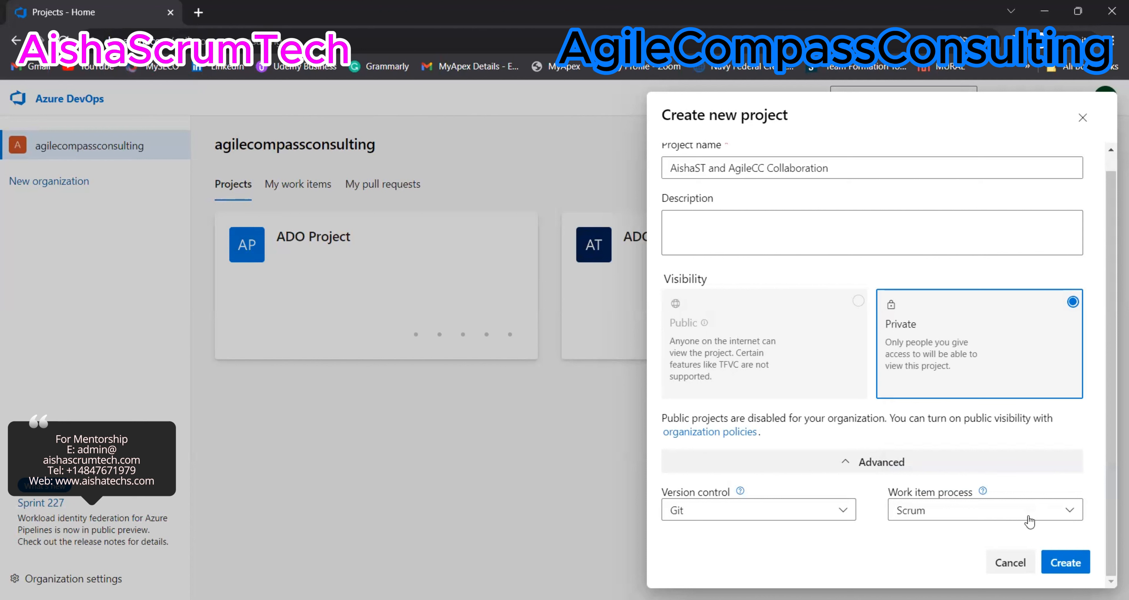
{"action": "left_click", "coordinate": [1045, 518]}
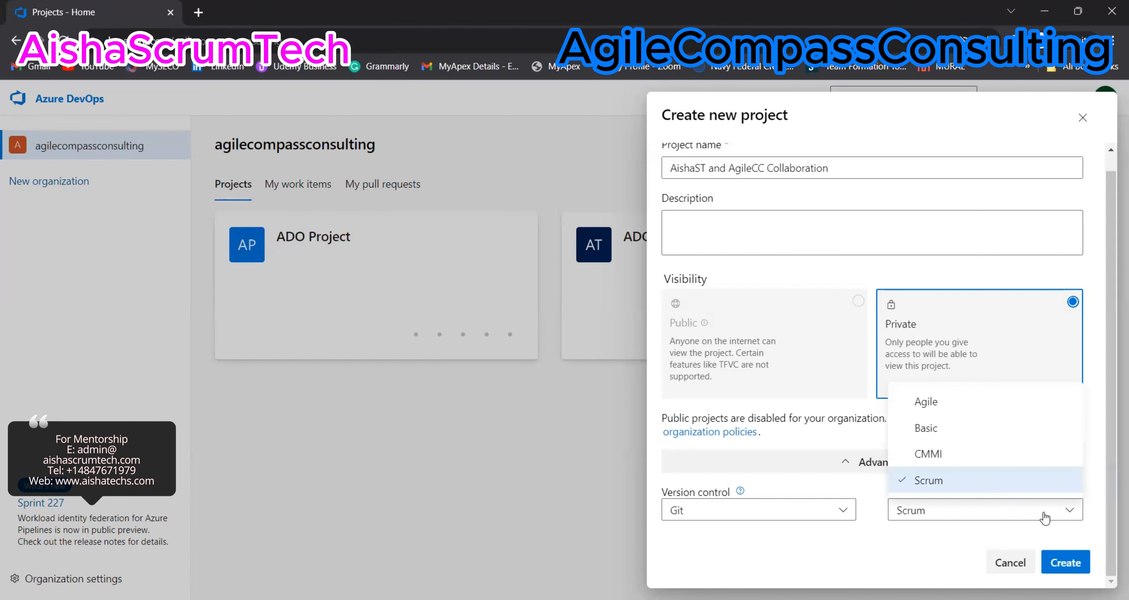
{"action": "left_click", "coordinate": [1045, 518]}
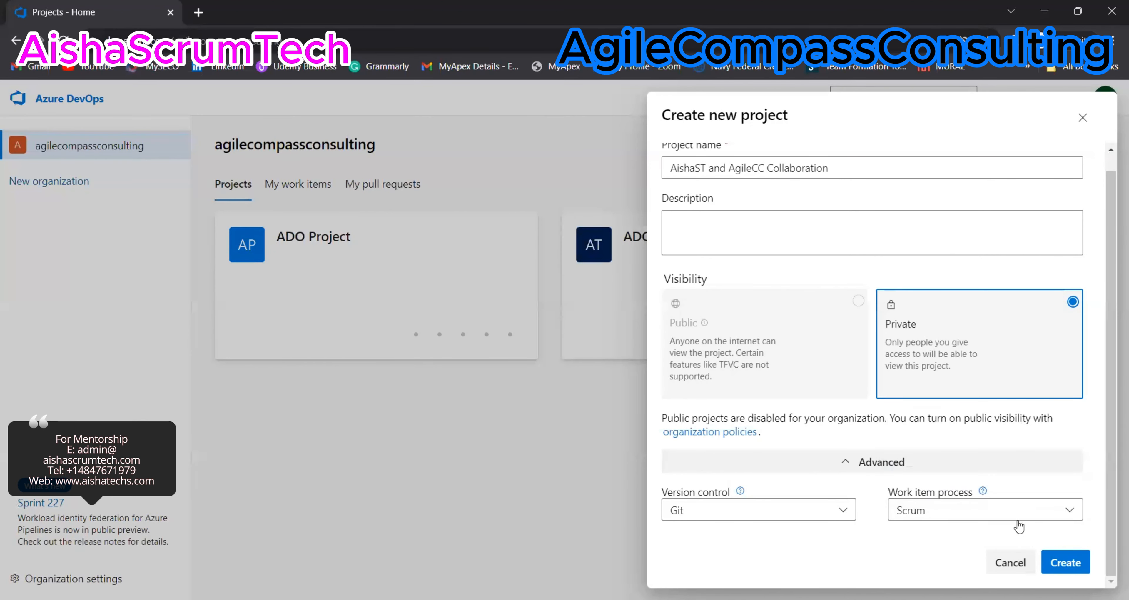
{"action": "left_click", "coordinate": [1074, 565]}
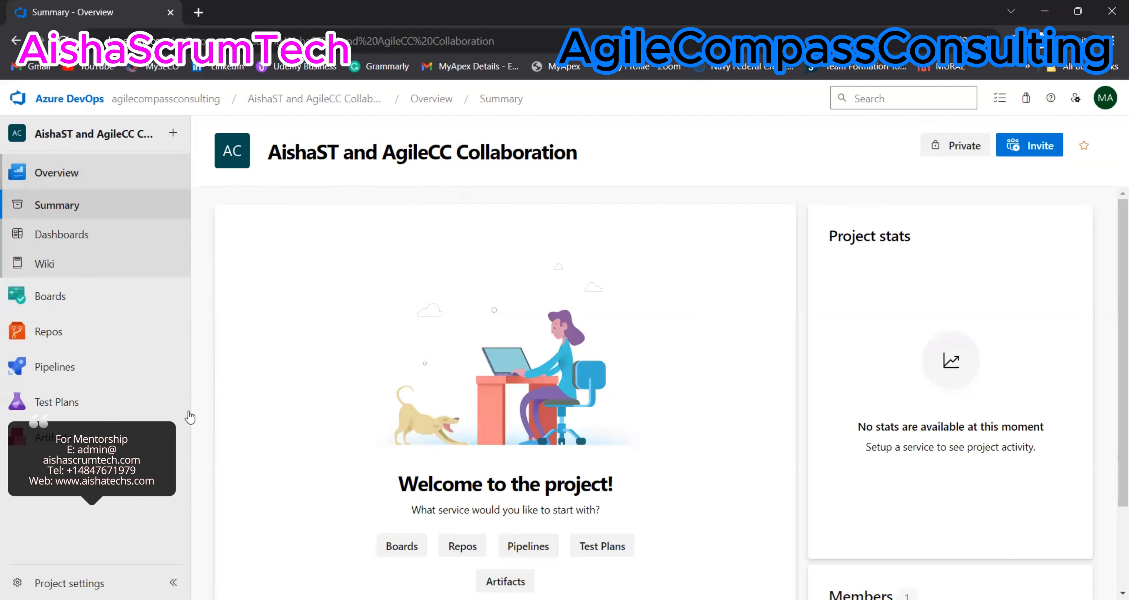
- Open the project settings and retype the end of the project name so it reads "AishaST and AgileCC Collaboration"
{"action": "left_click", "coordinate": [69, 583]}
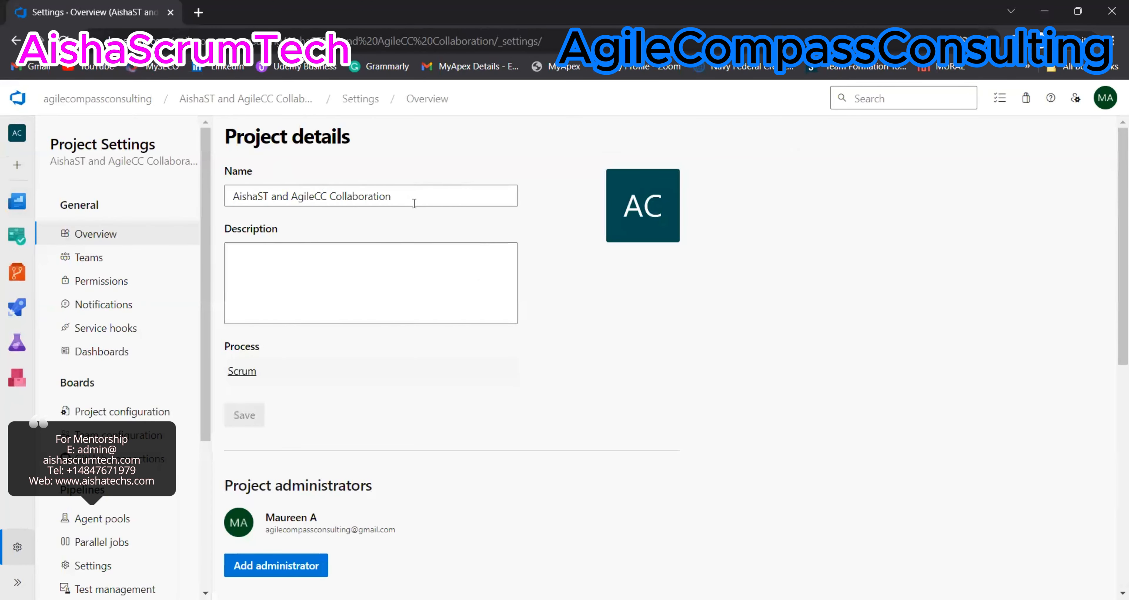
{"action": "left_click", "coordinate": [408, 197]}
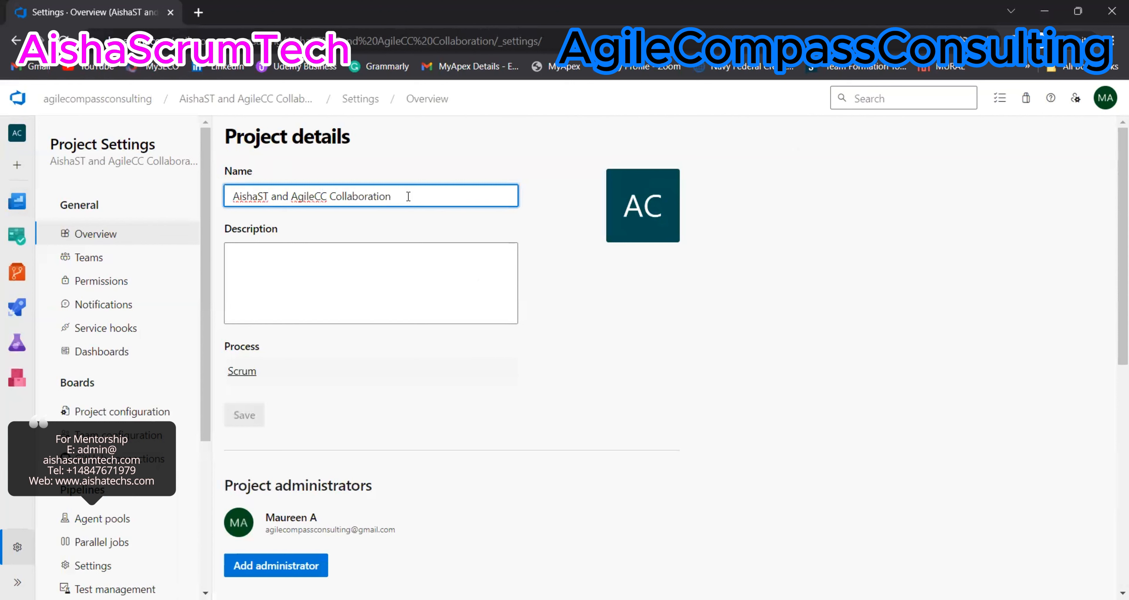
{"action": "key", "text": "BackSpace"}
{"action": "key", "text": "BackSpace"}
{"action": "key", "text": "BackSpace"}
{"action": "key", "text": "BackSpace"}
{"action": "key", "text": "BackSpace"}
{"action": "key", "text": "BackSpace"}
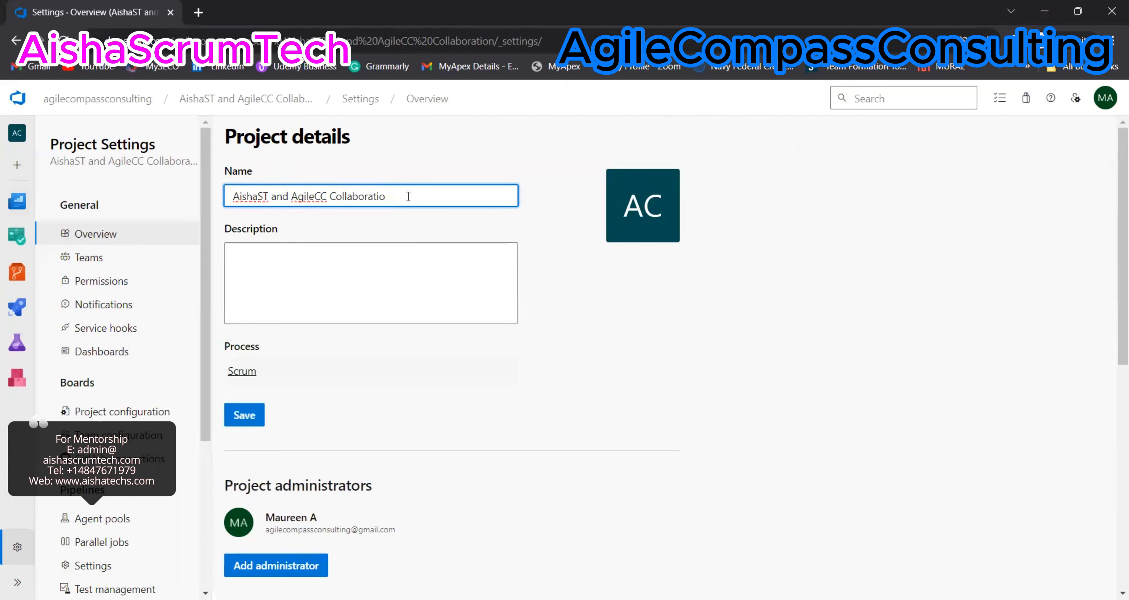
{"action": "key", "text": "BackSpace"}
{"action": "type", "text": "oration"}
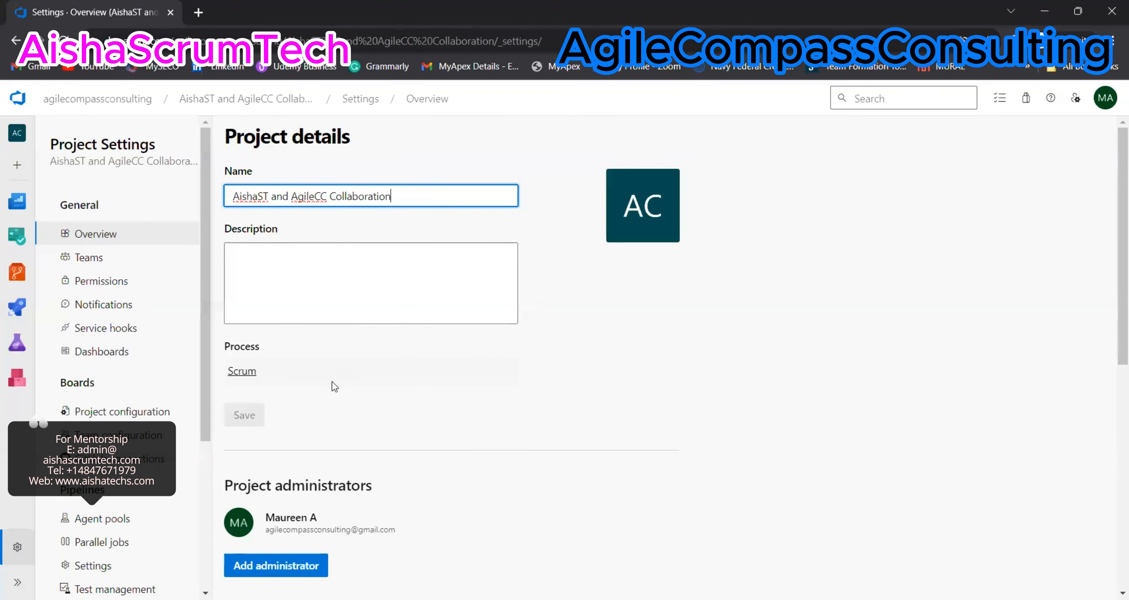
{"action": "left_click", "coordinate": [298, 419]}
{"action": "left_click_drag", "start_coordinate": [251, 415], "coordinate": [297, 423]}
{"action": "left_click", "coordinate": [298, 423]}
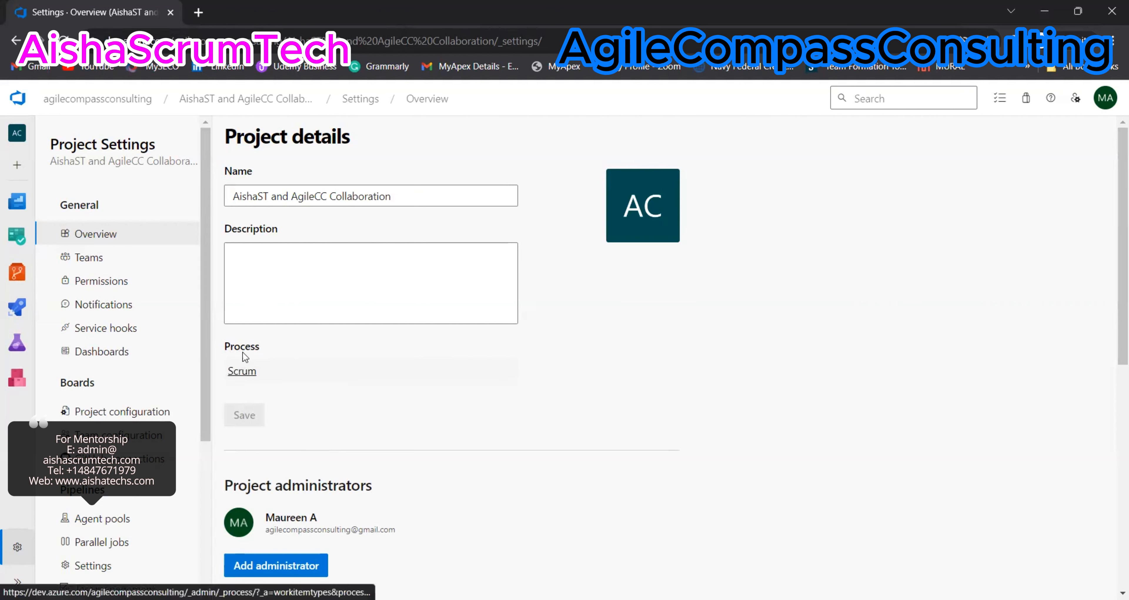
- View the project's Scrum process page, return to the project settings and review the administrators and Azure DevOps services
{"action": "left_click", "coordinate": [249, 371]}
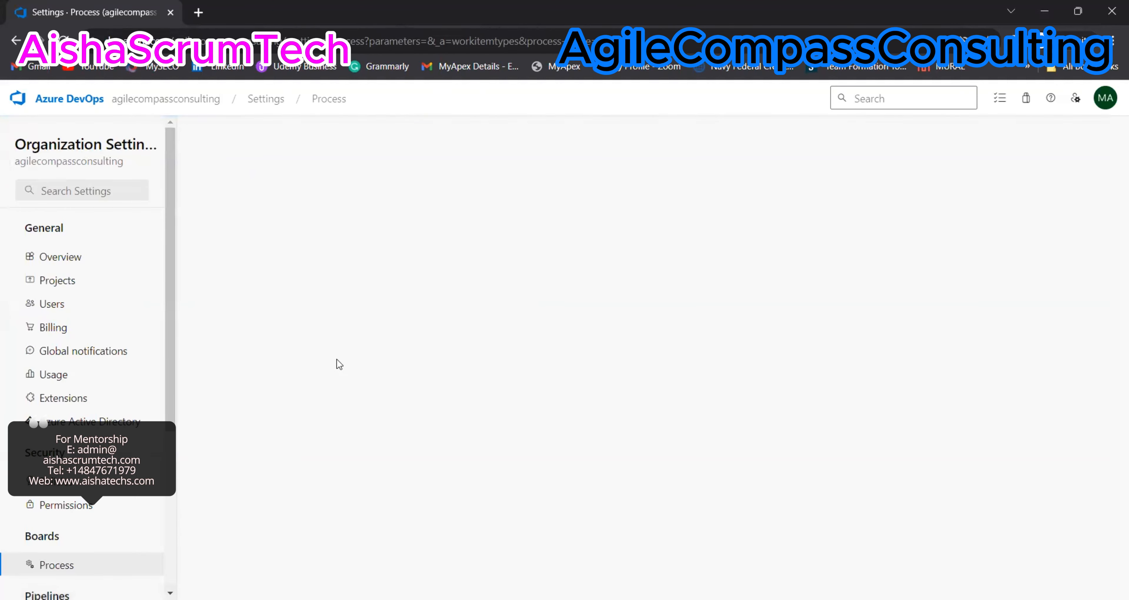
{"action": "left_click", "coordinate": [16, 40]}
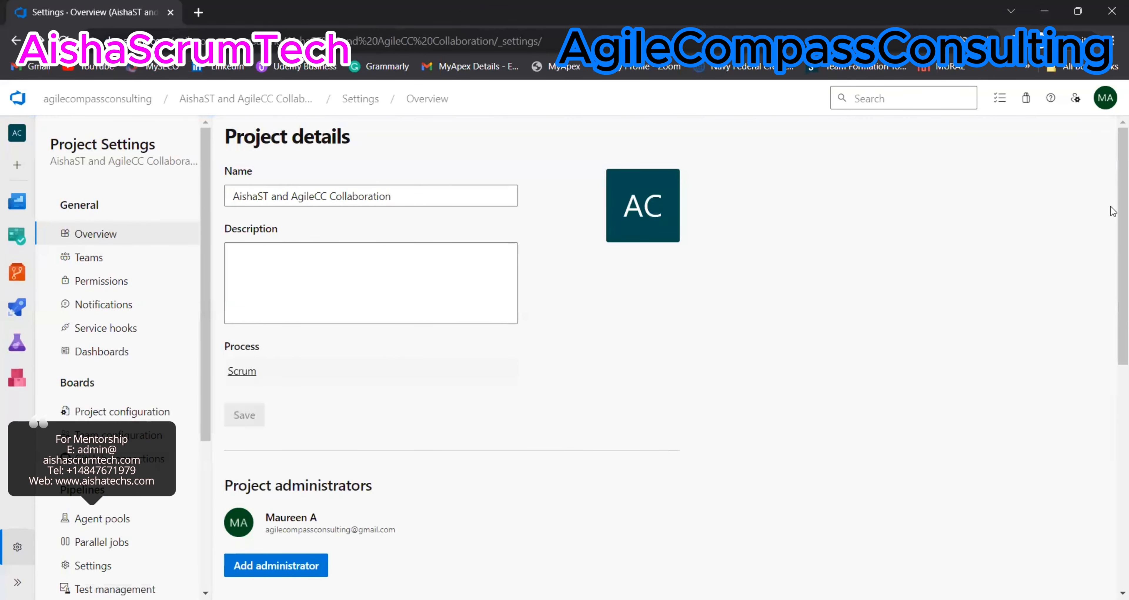
{"action": "scroll", "coordinate": [1113, 211], "scroll_direction": "down", "scroll_amount": 9}
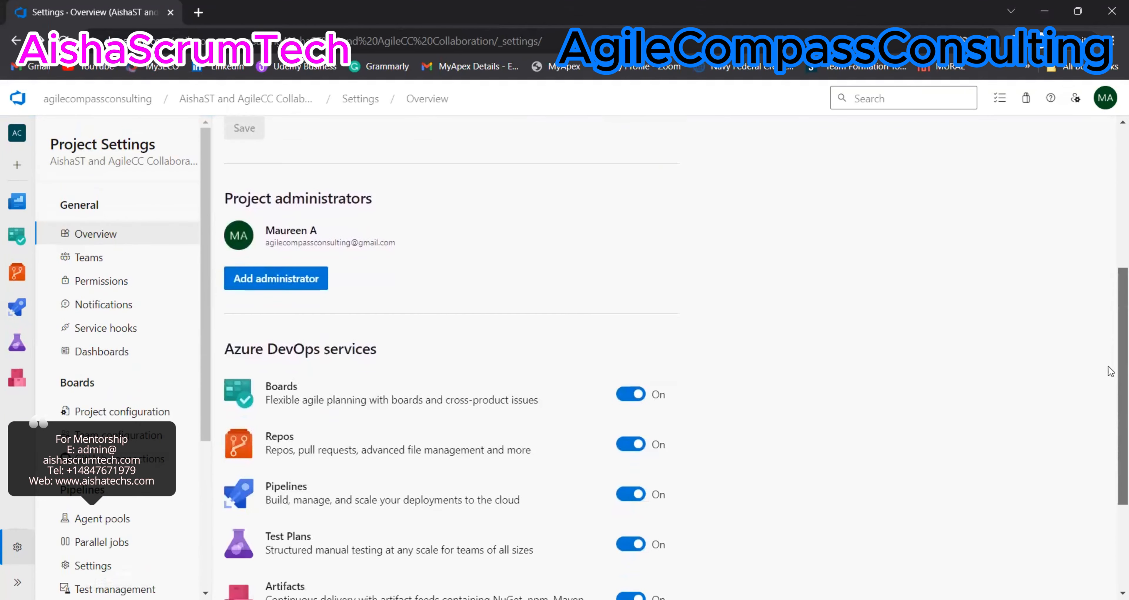
{"action": "scroll", "coordinate": [1098, 421], "scroll_direction": "down", "scroll_amount": 2}
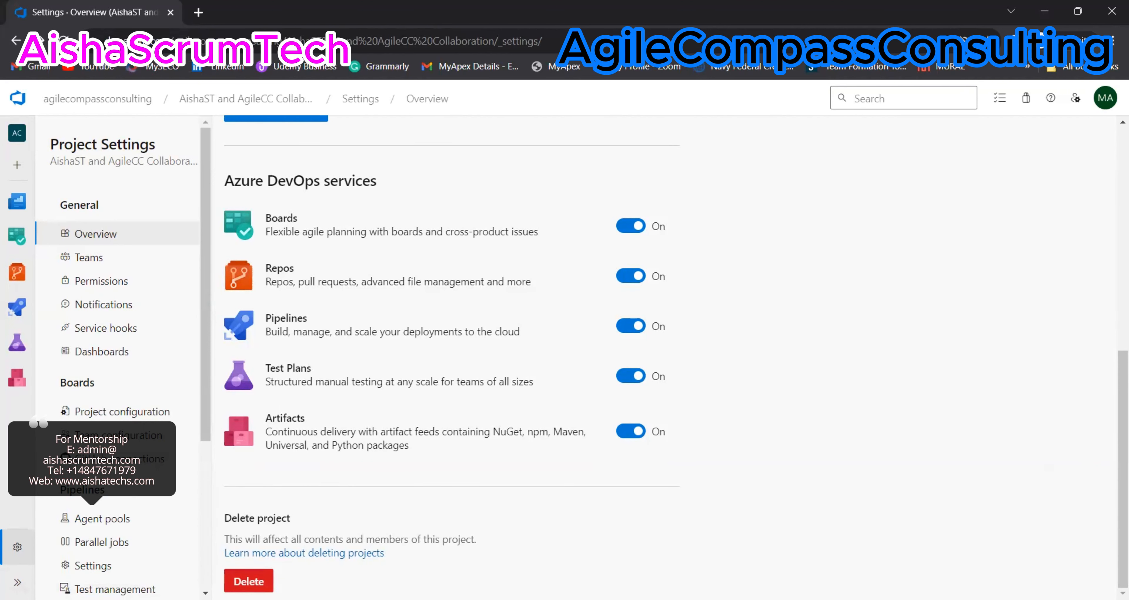
- Request deletion of the project, enter "aishaST and agilecc collaboration" as the confirmation name, and cancel the deletion
{"action": "left_click", "coordinate": [249, 581]}
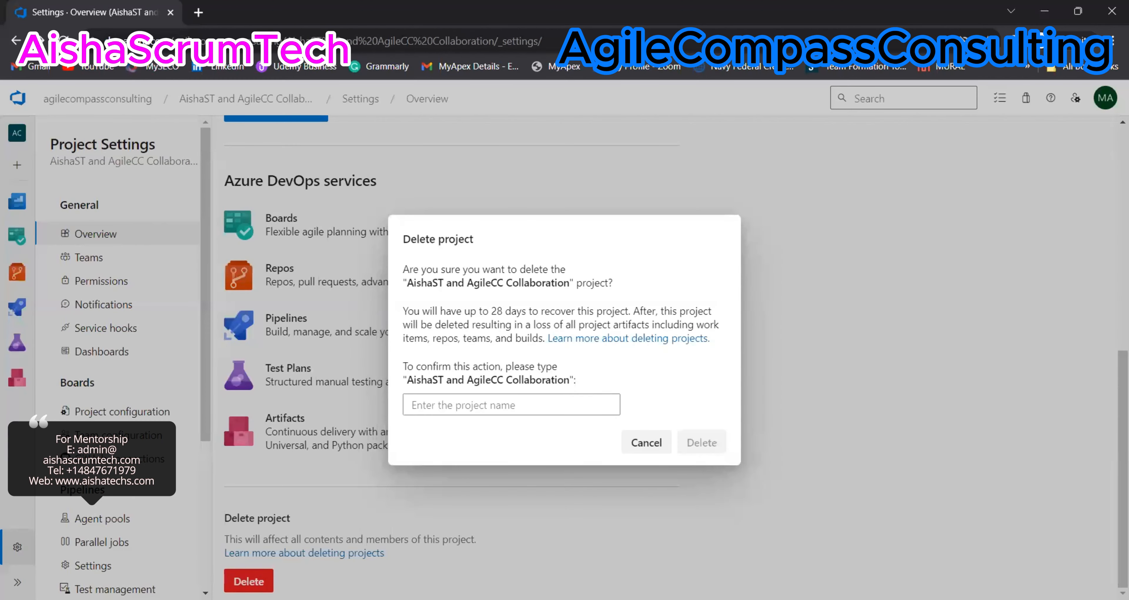
{"action": "left_click", "coordinate": [445, 405]}
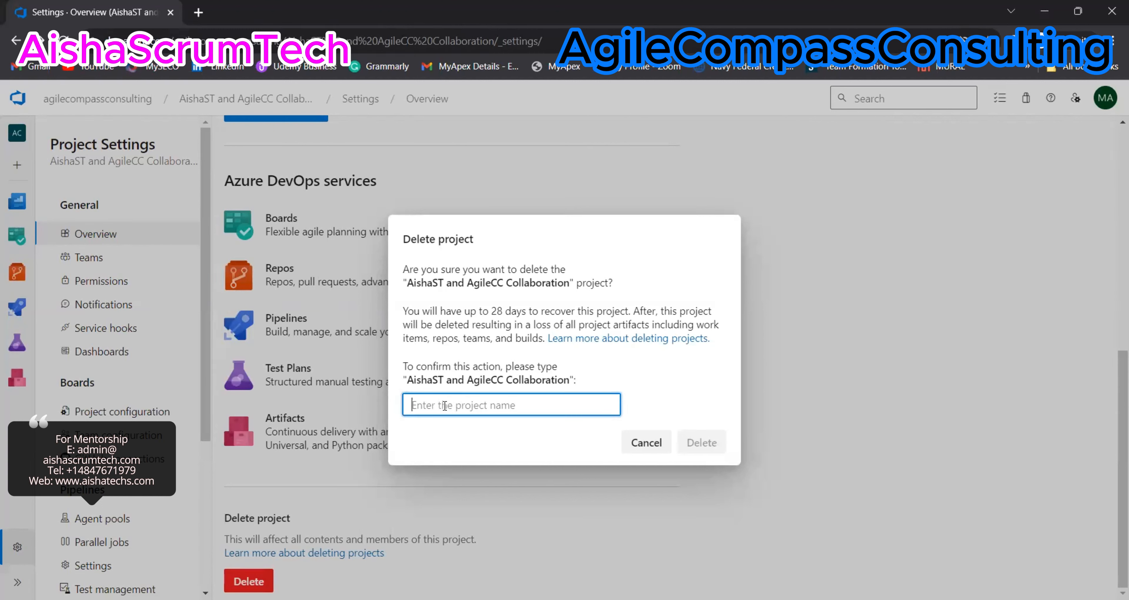
{"action": "type", "text": "aishaST and agi"}
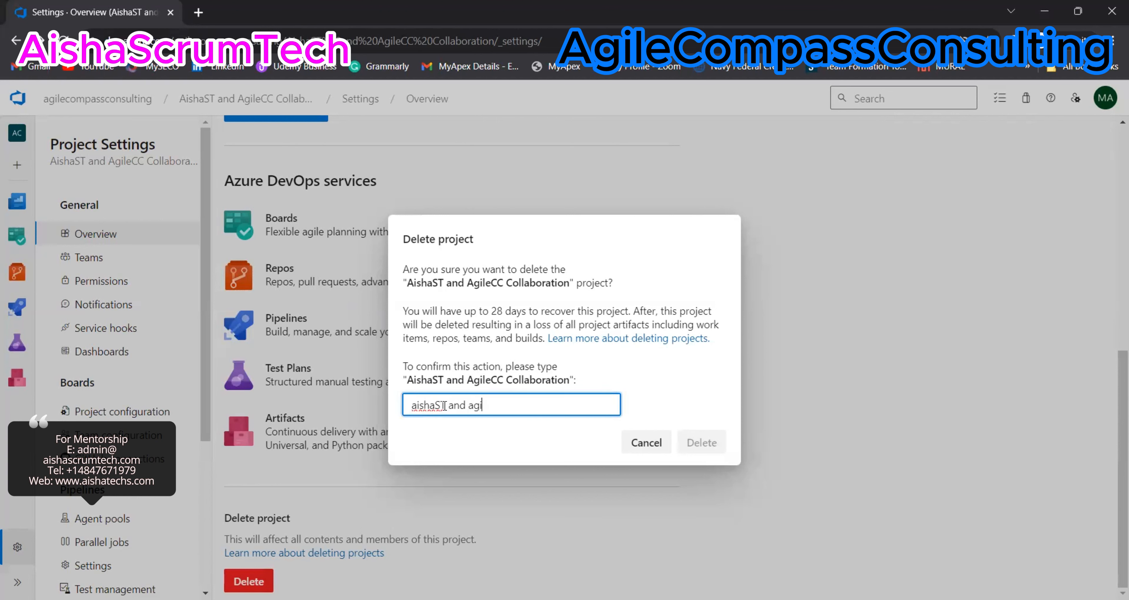
{"action": "type", "text": "lecc collaboration"}
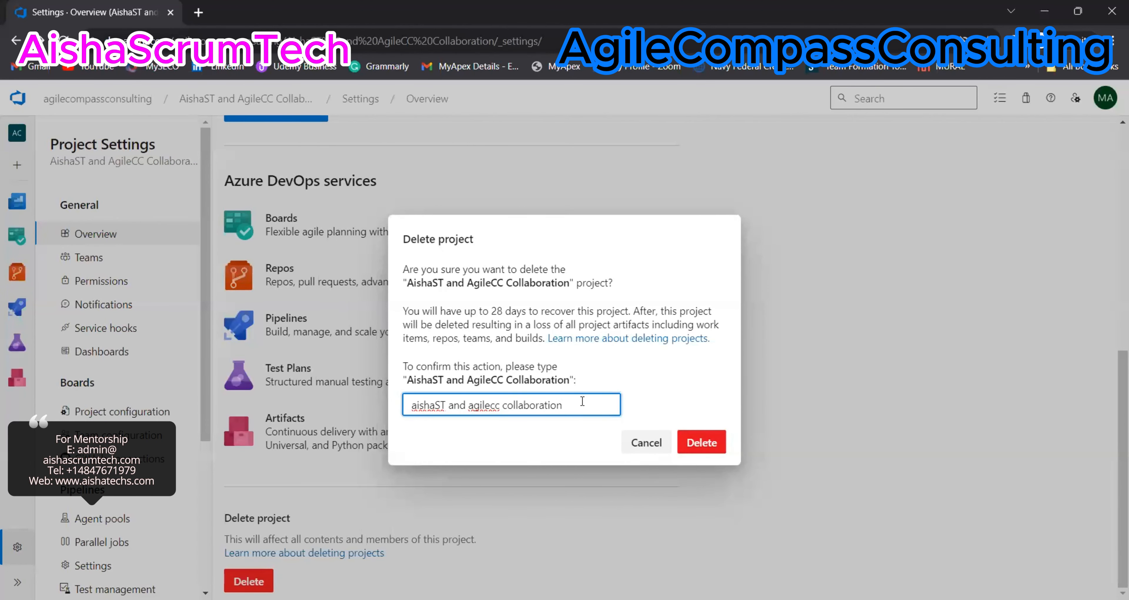
{"action": "left_click", "coordinate": [641, 445]}
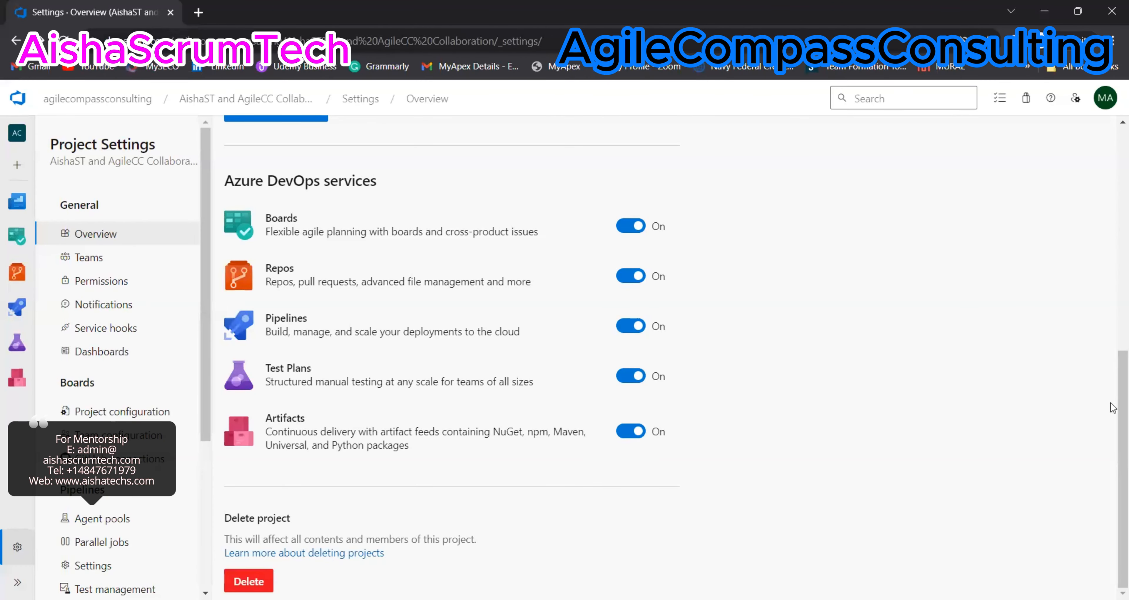
- Leave the project settings and return to the project's summary page
{"action": "scroll", "coordinate": [1112, 403], "scroll_direction": "up", "scroll_amount": 10}
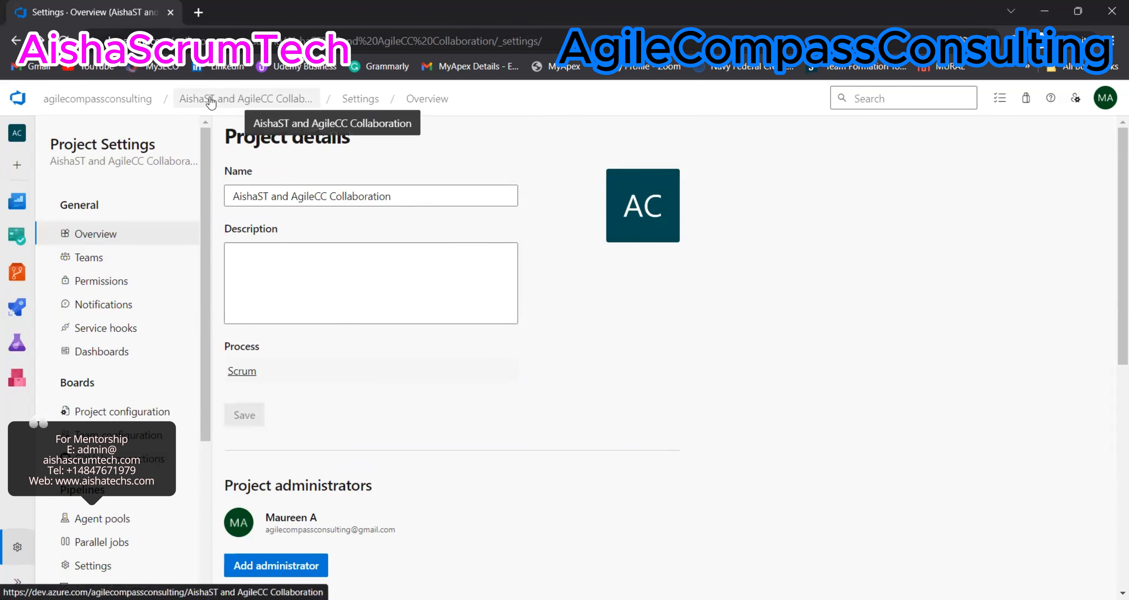
{"action": "left_click", "coordinate": [269, 102]}
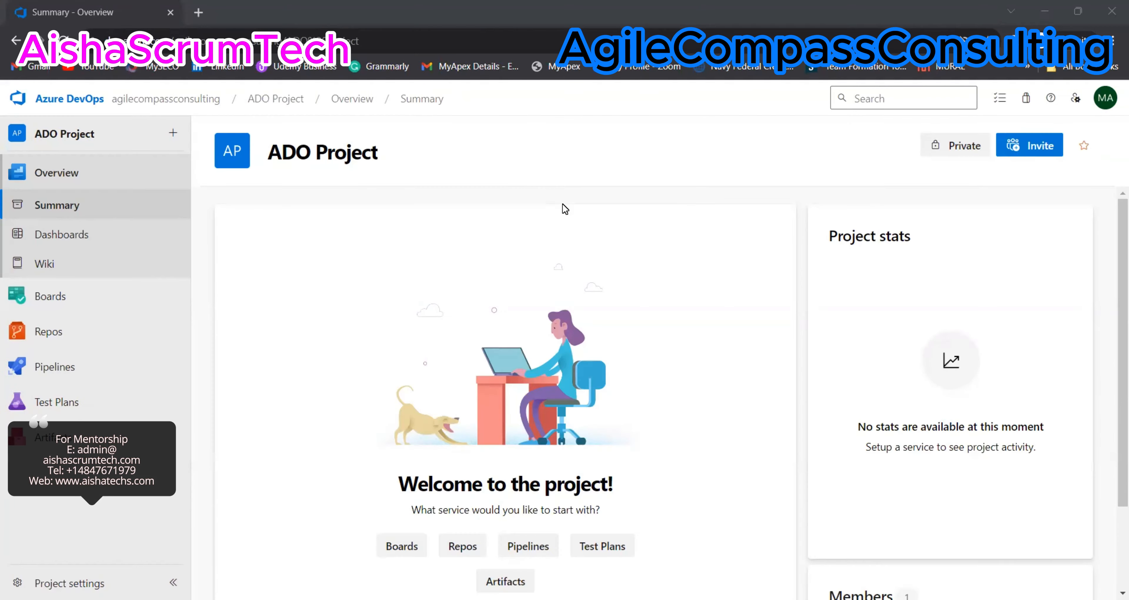